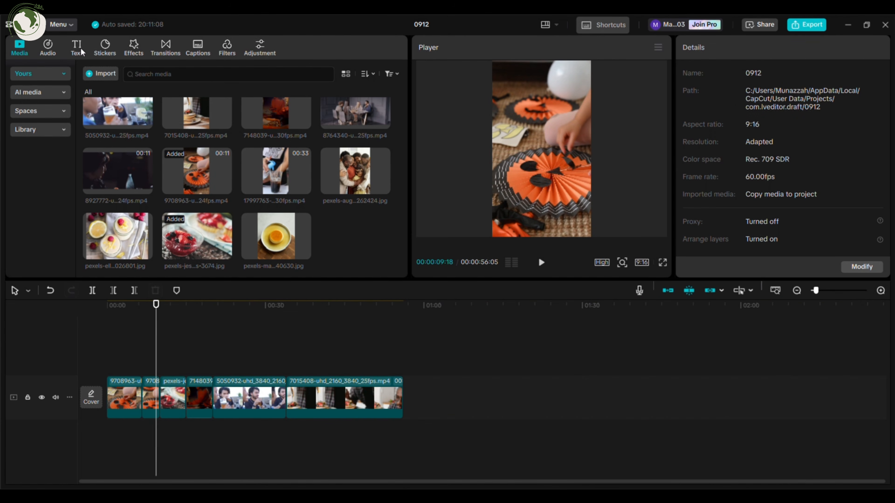
Step: Import the pizza-making video clips and add them all to the timeline
left_click(76, 47)
left_click(121, 98)
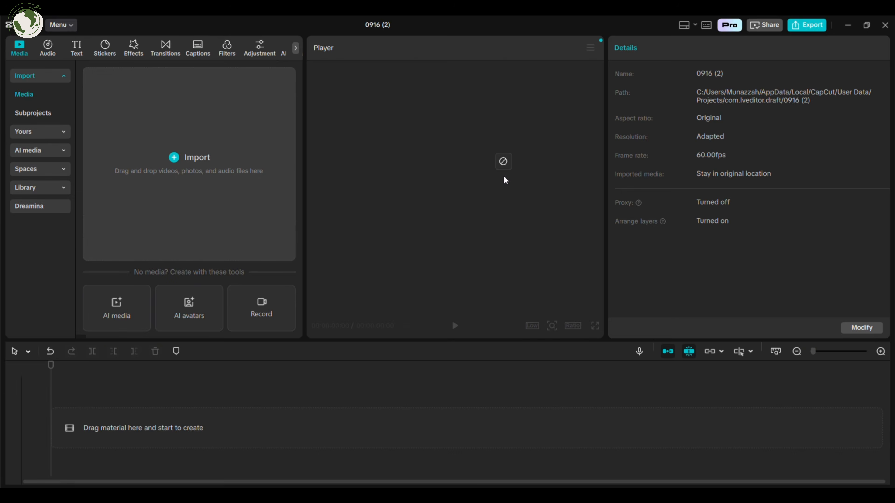
left_click_drag(145, 225, 259, 425)
left_click(859, 472)
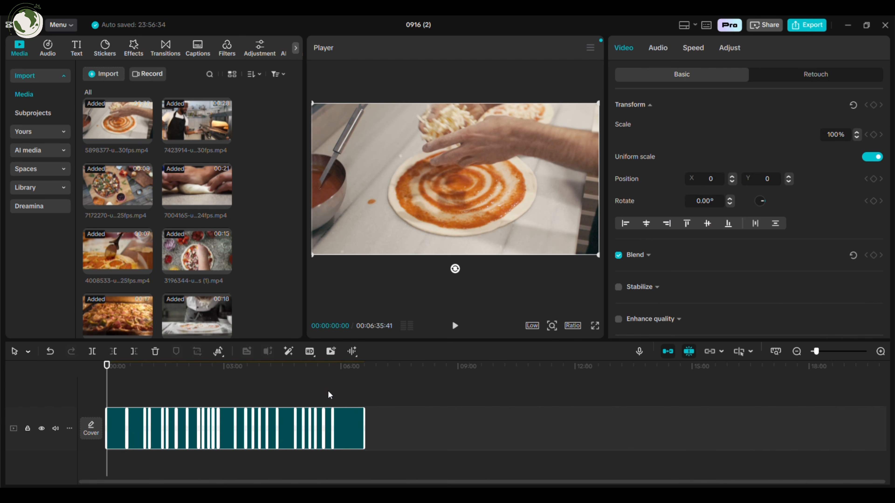
scroll(329, 392, "up", 5)
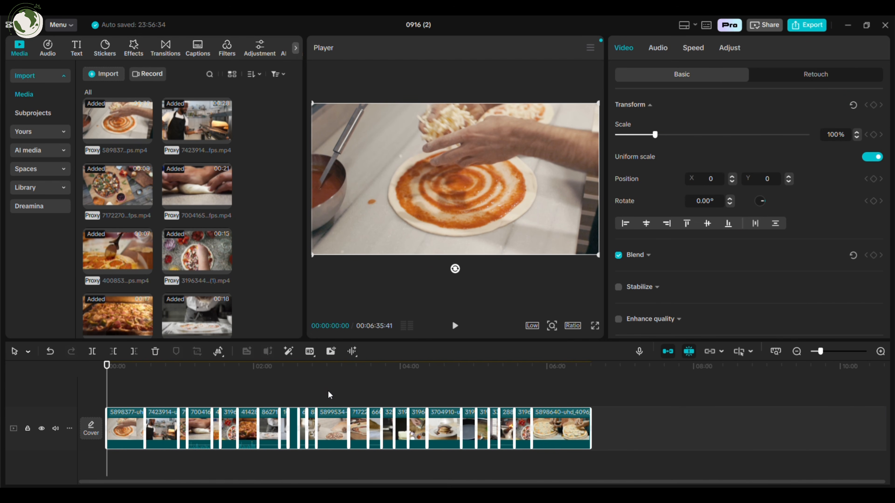
left_click(371, 385)
scroll(373, 384, "up", 4)
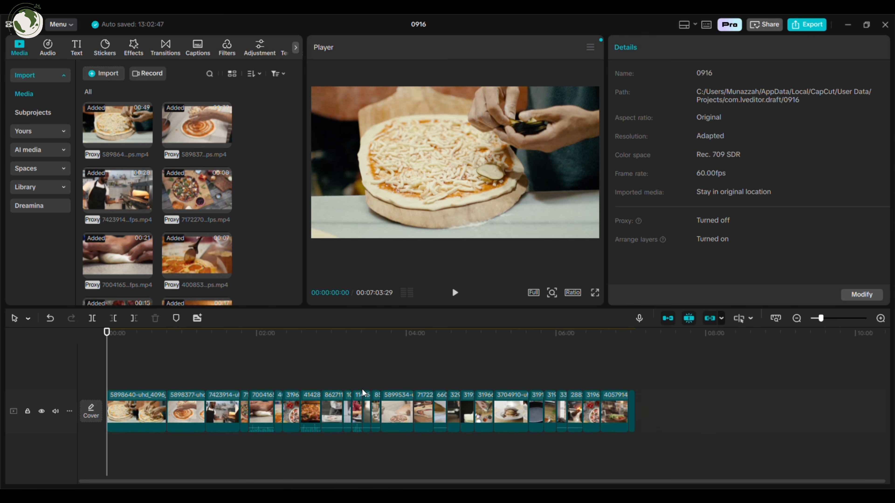
scroll(362, 389, "up", 3)
scroll(362, 389, "right", 8)
scroll(202, 374, "left", 8)
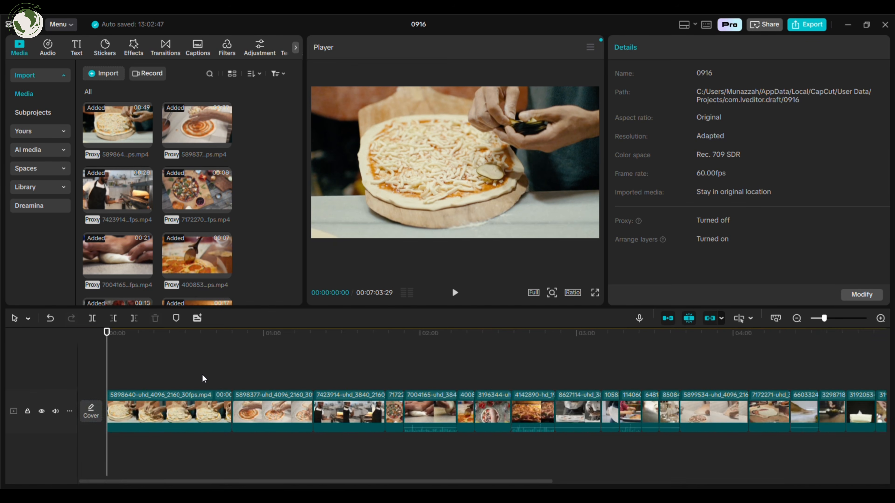
Step: Rearrange the clips on the timeline into cooking order
left_click(171, 405)
left_click_drag(285, 405, 103, 404)
left_click_drag(171, 372, 339, 366)
left_click_drag(348, 405, 708, 405)
left_click(359, 405)
left_click_drag(250, 393, 118, 397)
left_click_drag(341, 380, 687, 421)
scroll(380, 367, "left", 10)
scroll(379, 366, "down", 2)
left_click_drag(254, 374, 420, 374)
left_click_drag(690, 407, 692, 407)
key("space")
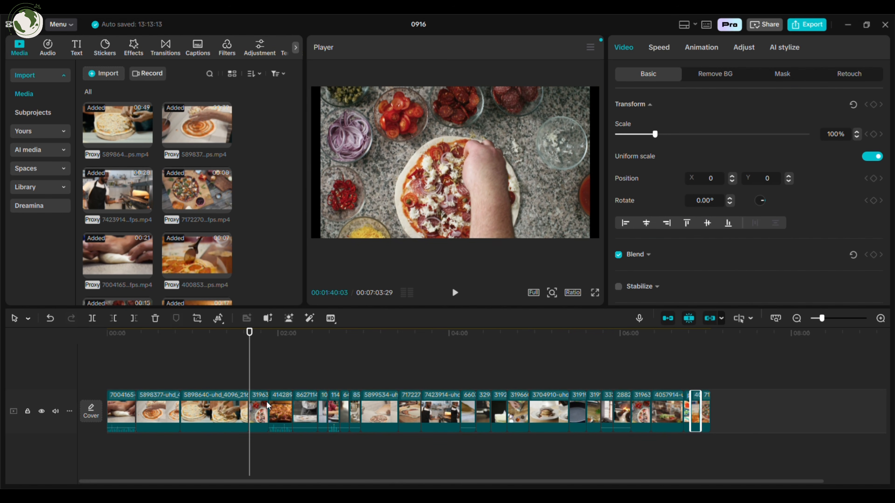
Step: Add a text overlay reading "Cheese Sprinkling" over the cheese clip
key("space")
left_click(168, 378)
key("space")
left_click_drag(169, 378, 298, 382)
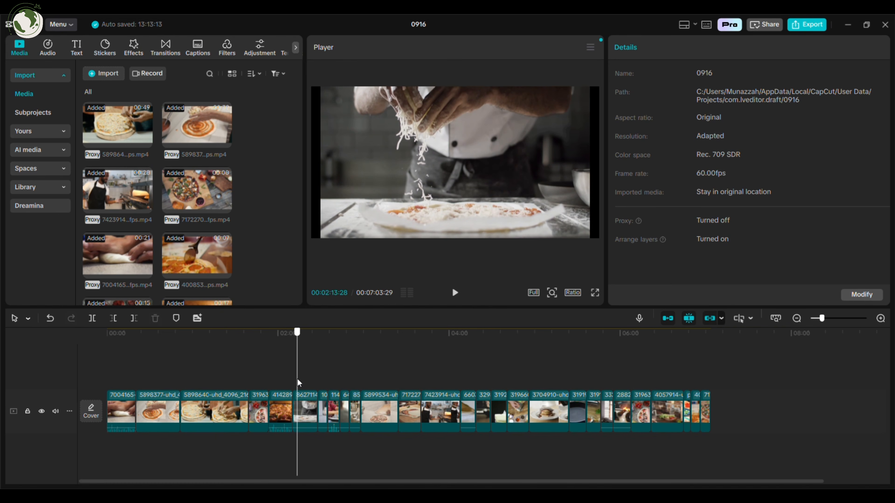
left_click(315, 410)
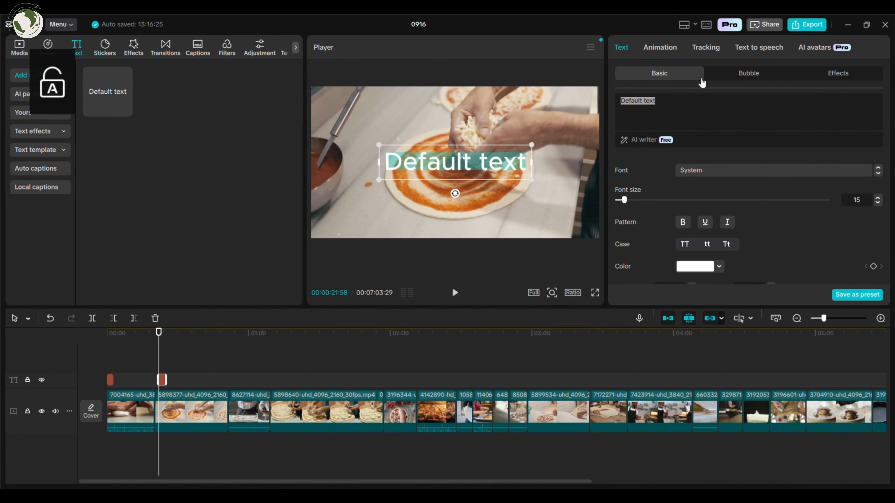
type("Cheese Sprinkling")
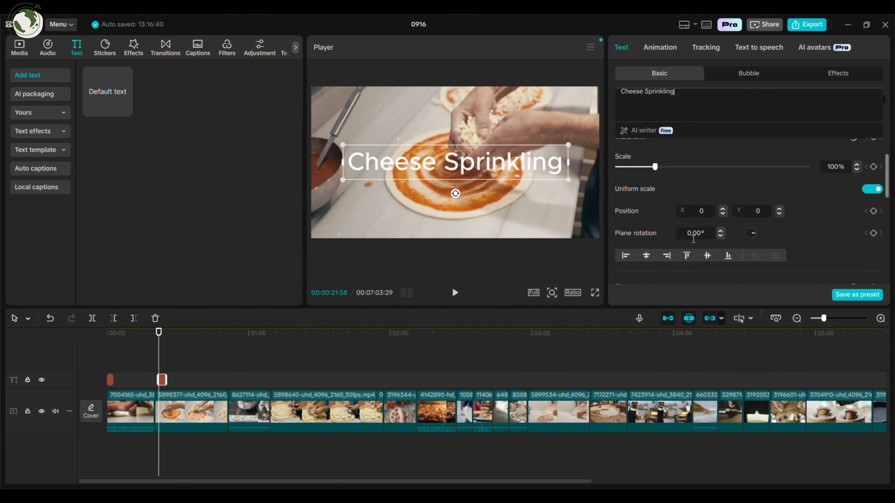
scroll(693, 237, "up", 3)
left_click(688, 243)
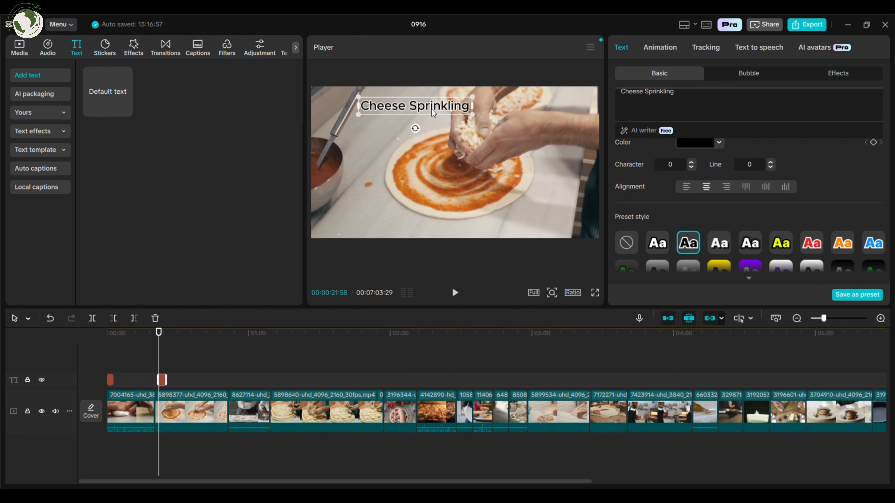
Step: Delete the clip at the playhead from the timeline
left_click(252, 380)
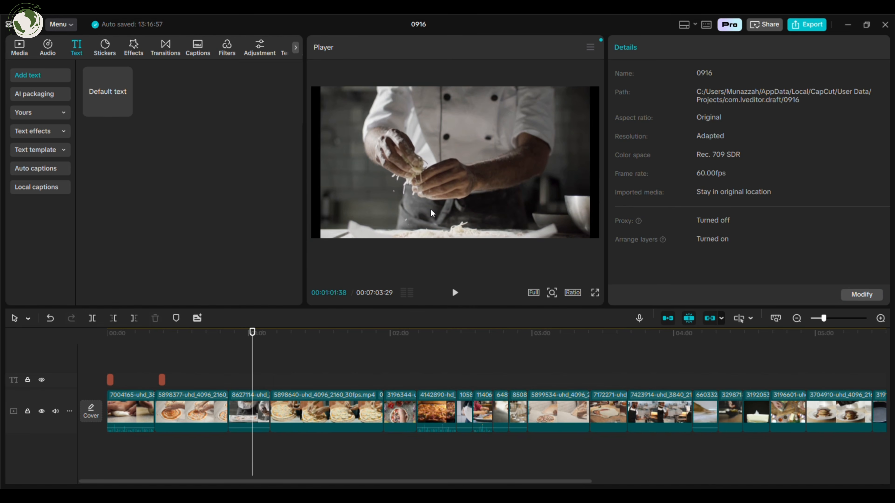
left_click(256, 413)
left_click(156, 319)
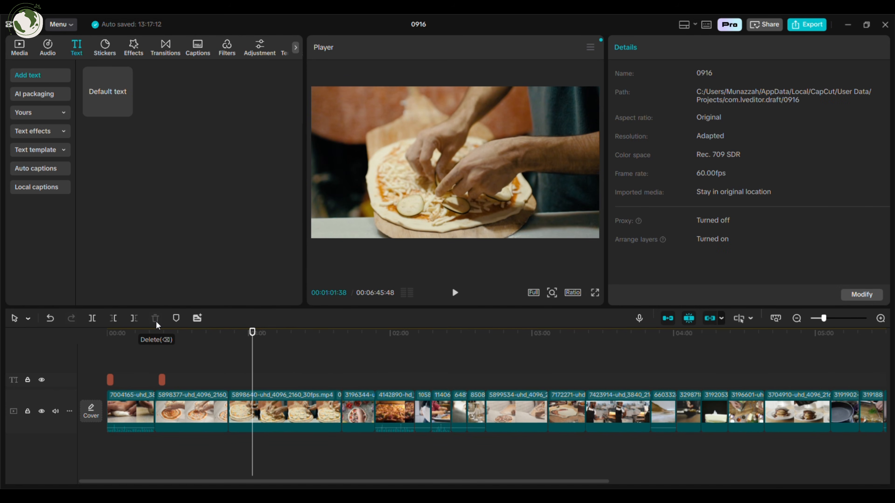
Step: Add a default text reading "Toppings" and move it toward the upper left of the frame
left_click(124, 110)
type("Toppings")
left_click(687, 233)
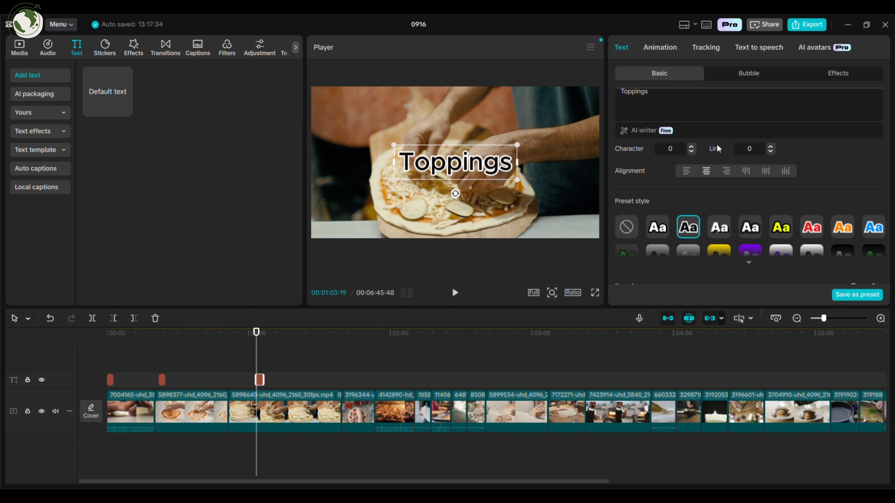
left_click_drag(455, 162, 377, 108)
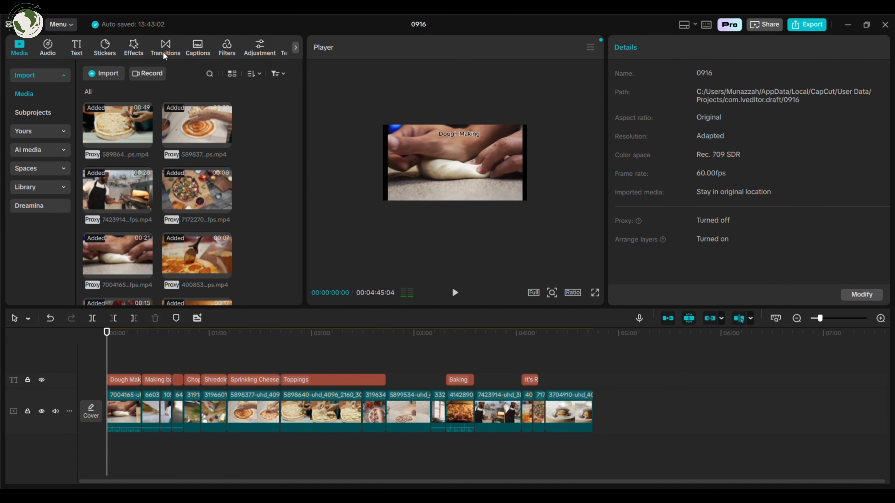
Step: Browse the transition categories for a suitable transition
left_click(165, 56)
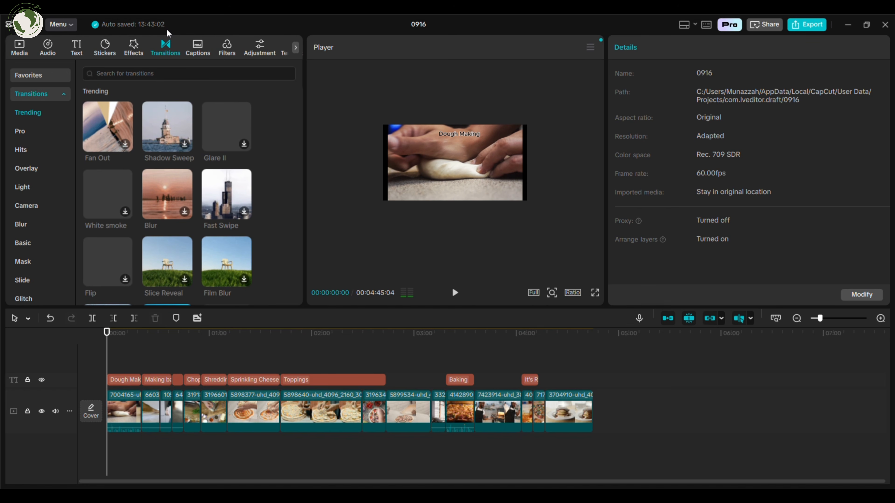
scroll(61, 221, "down", 1)
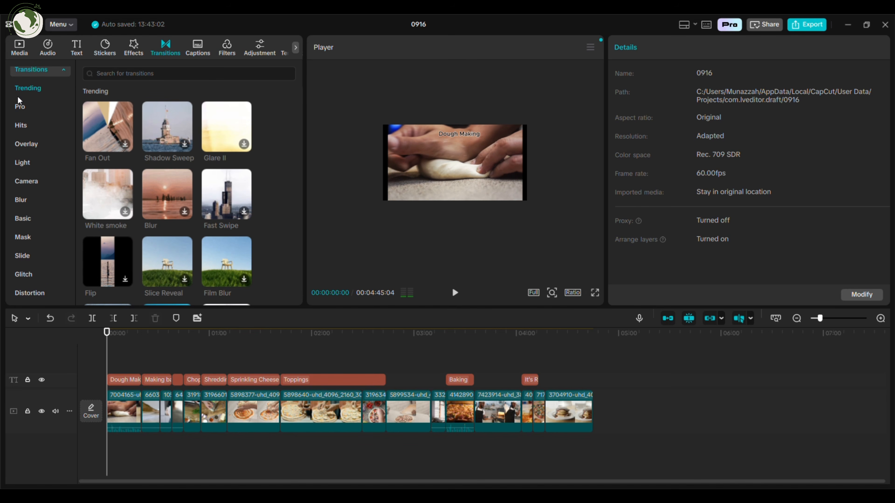
scroll(106, 264, "down", 10)
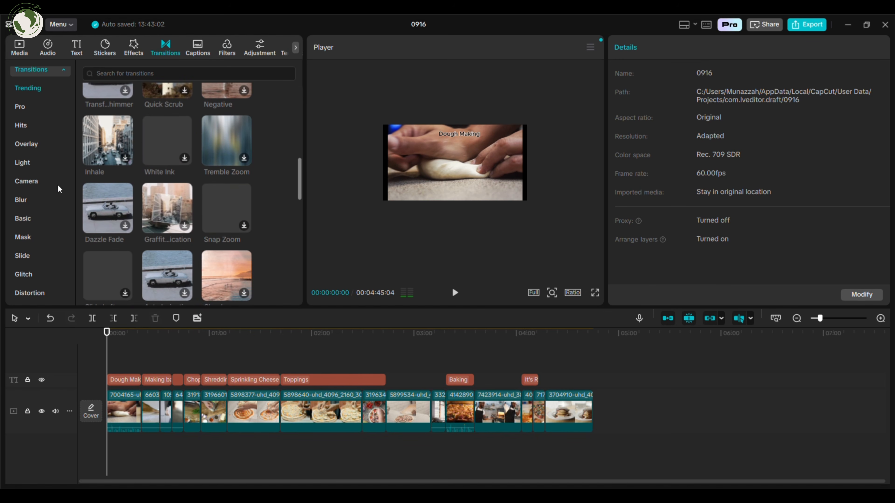
left_click(39, 164)
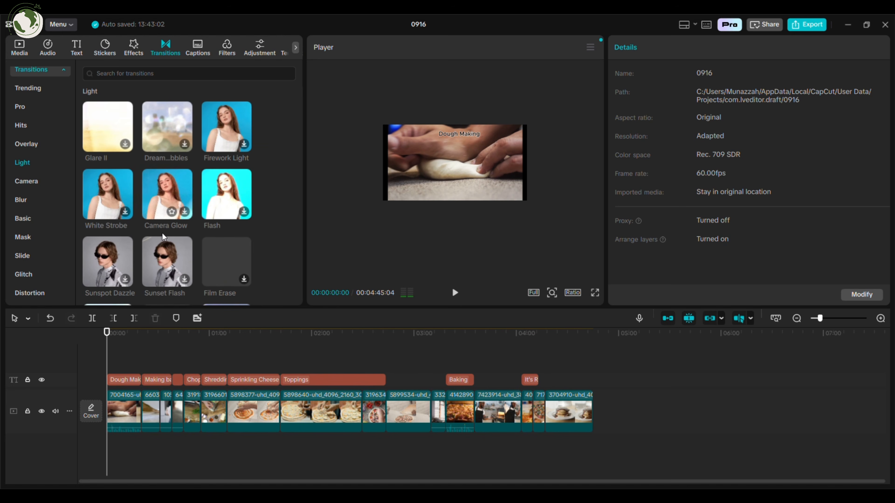
scroll(196, 186, "down", 2)
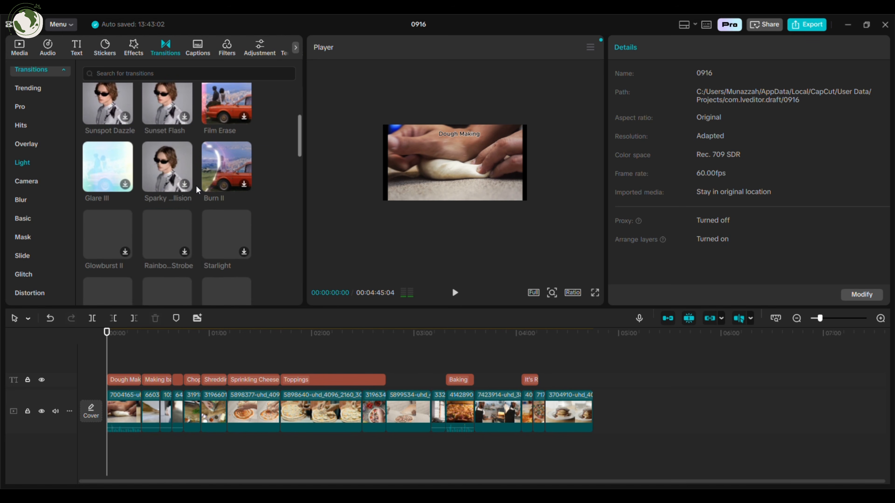
left_click(25, 237)
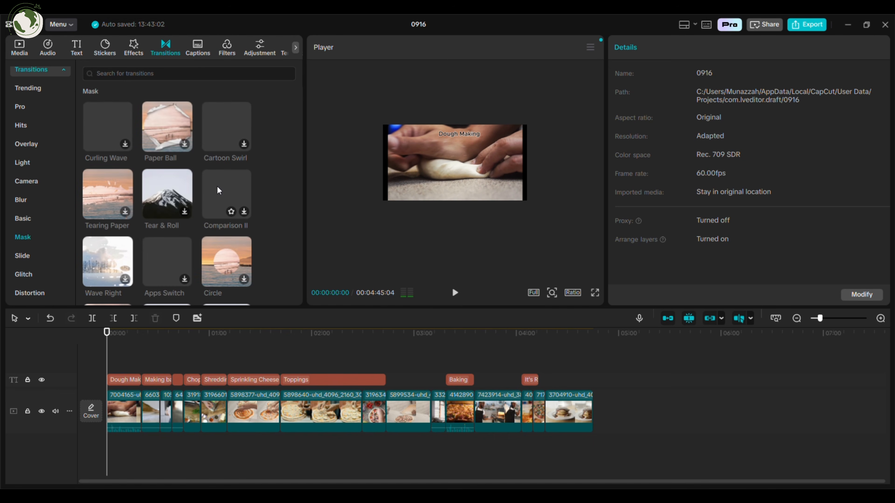
scroll(191, 208, "down", 2)
scroll(207, 250, "up", 5)
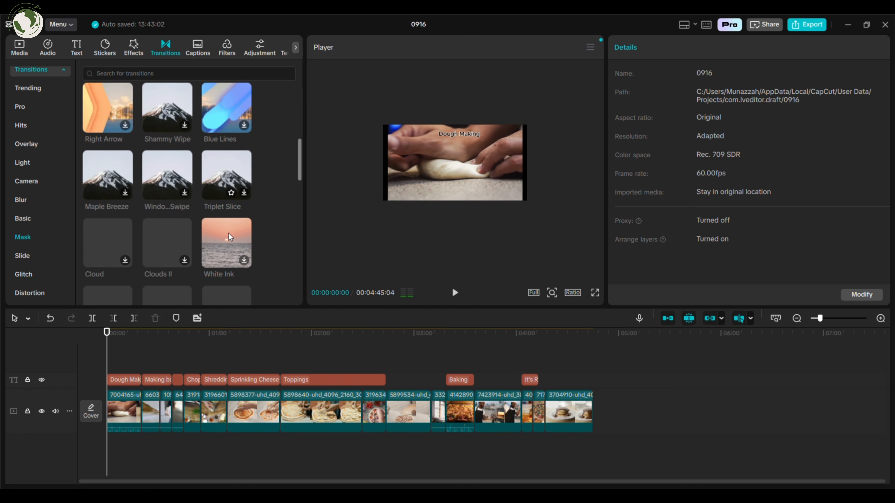
scroll(29, 156, "up", 1)
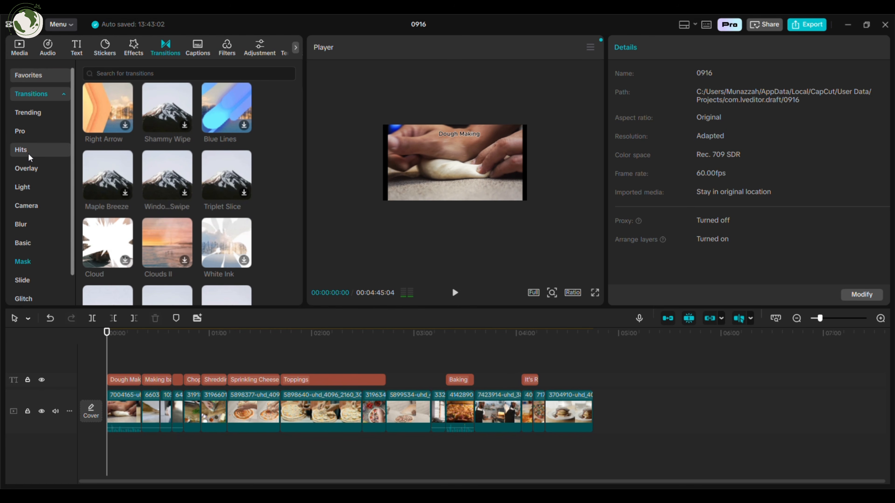
left_click(22, 131)
scroll(186, 243, "up", 2)
mouse_move(186, 243)
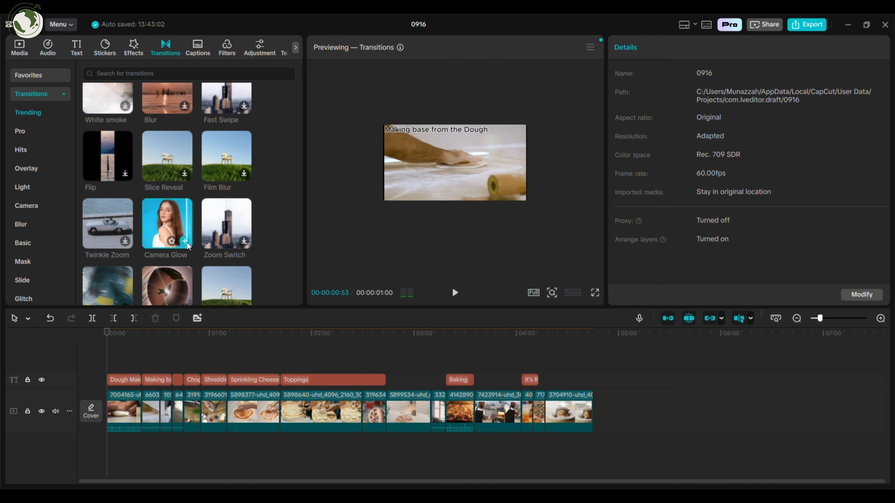
Step: Add the Camera Glow transition between the first two clips
left_click_drag(106, 362, 128, 353)
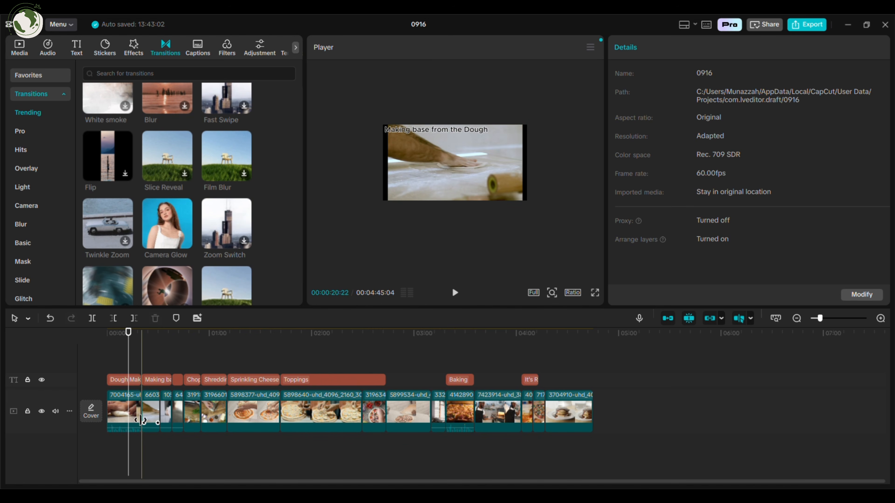
left_click_drag(191, 250, 141, 409)
key("Return")
Step: Add the Camera Glow transition between the Sprinkling Cheese and Toppings clips
left_click(342, 429)
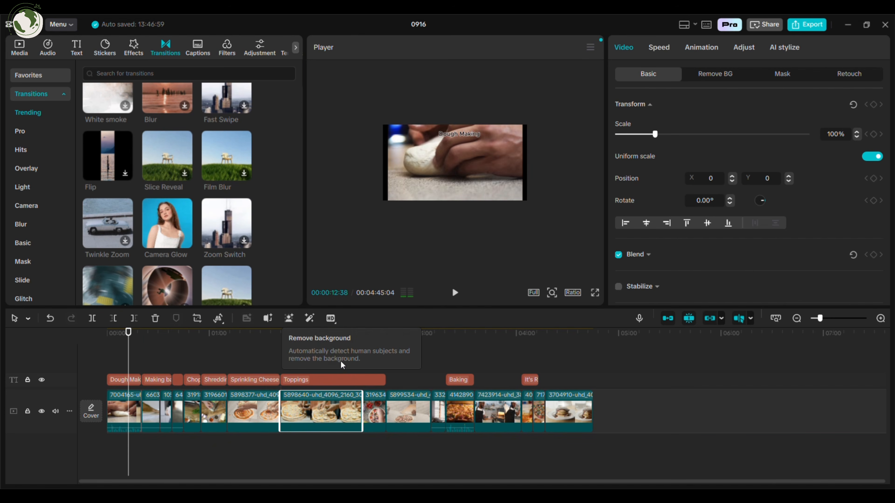
left_click(342, 352)
left_click(186, 242)
left_click(302, 352)
left_click(187, 242)
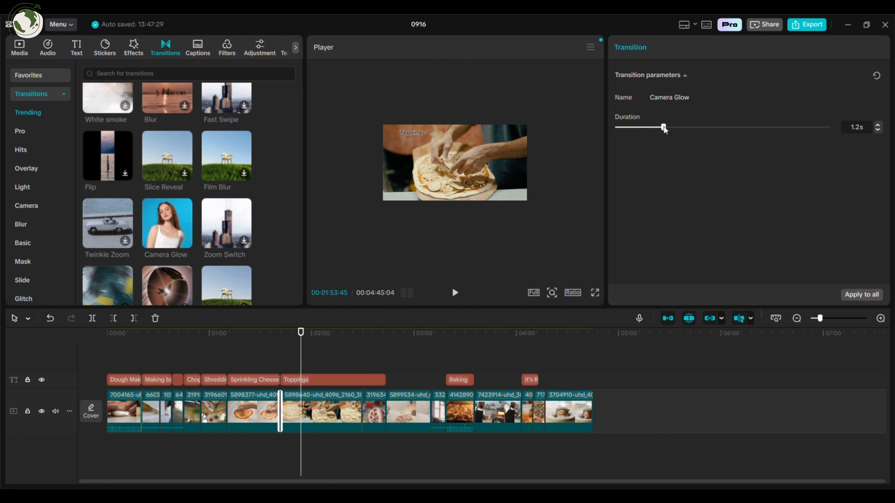
Step: Lengthen the transition to 2.7 s and apply it to all clips
scroll(268, 419, "up", 5)
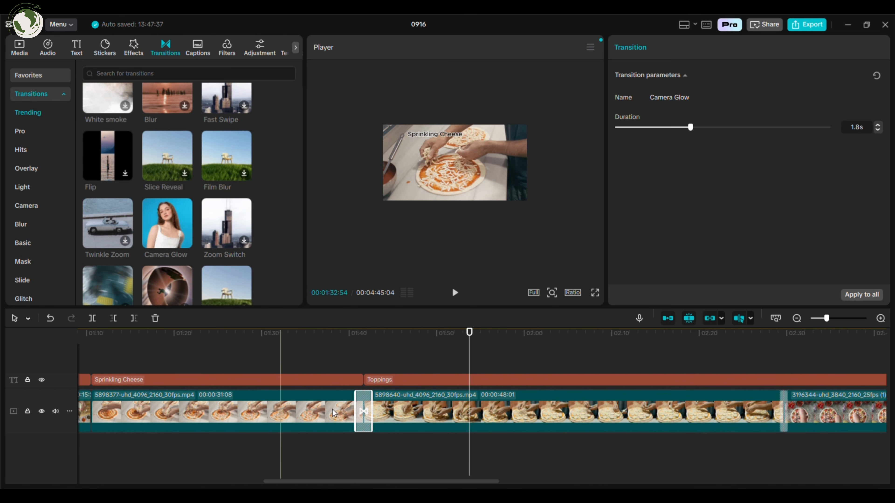
mouse_move(371, 408)
left_mouse_down()
mouse_move(402, 407)
mouse_move(366, 409)
mouse_move(391, 408)
mouse_move(376, 408)
left_mouse_up()
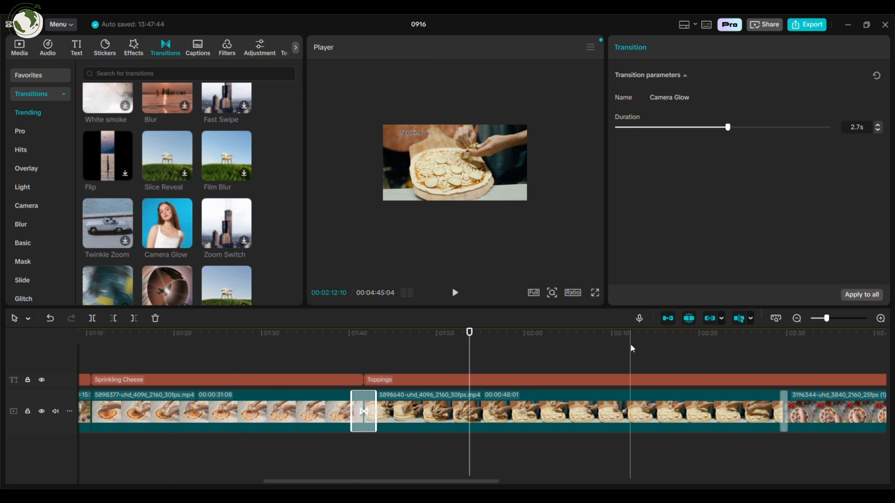
scroll(651, 405, "down", 3)
scroll(663, 419, "down", 3)
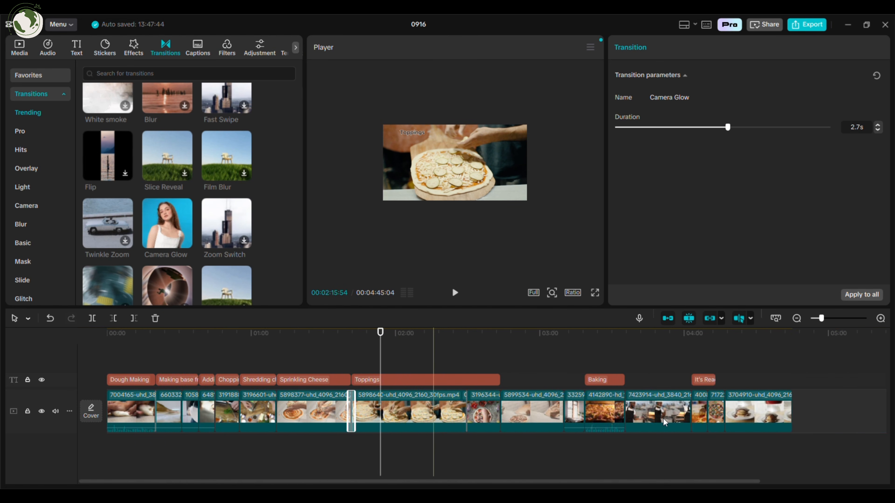
left_click(868, 297)
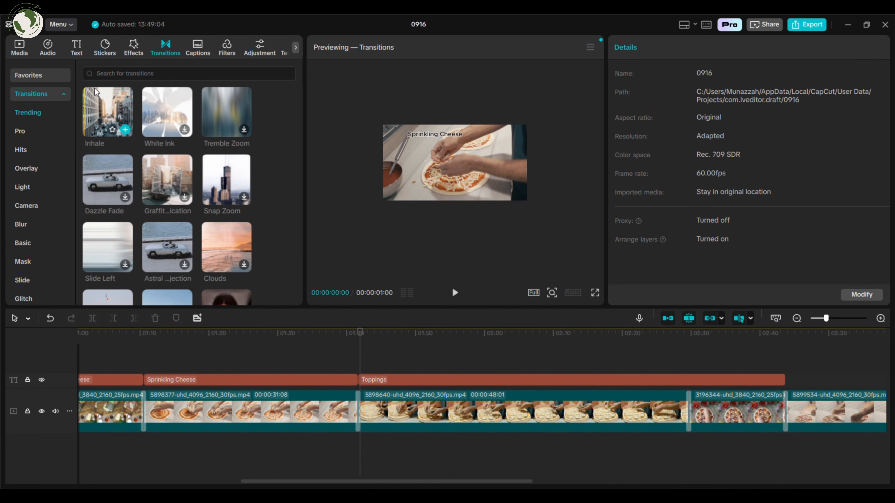
Step: Add the Chimes 6115_04_1 sound effect from the Transitions sound effects at the playhead
left_click(50, 49)
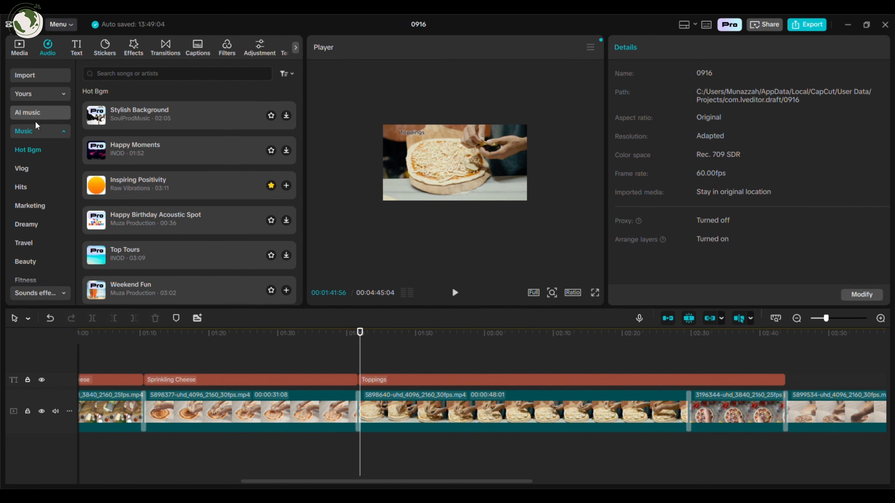
left_click(37, 150)
left_click(29, 234)
scroll(172, 197, "down", 5)
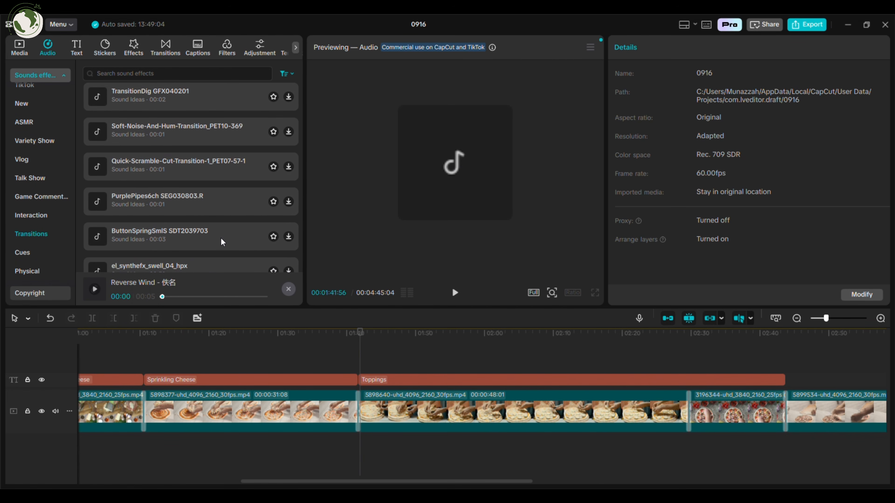
scroll(221, 241, "down", 6)
left_click(254, 198)
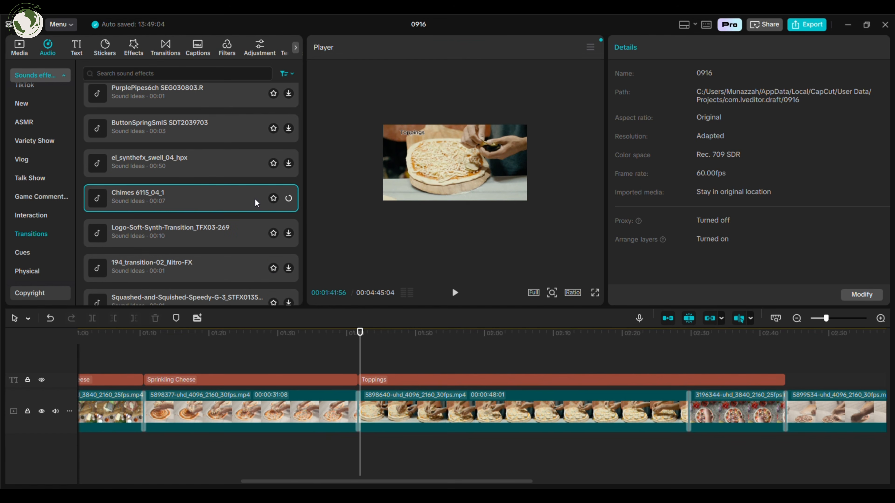
left_click(288, 198)
scroll(427, 428, "up", 3)
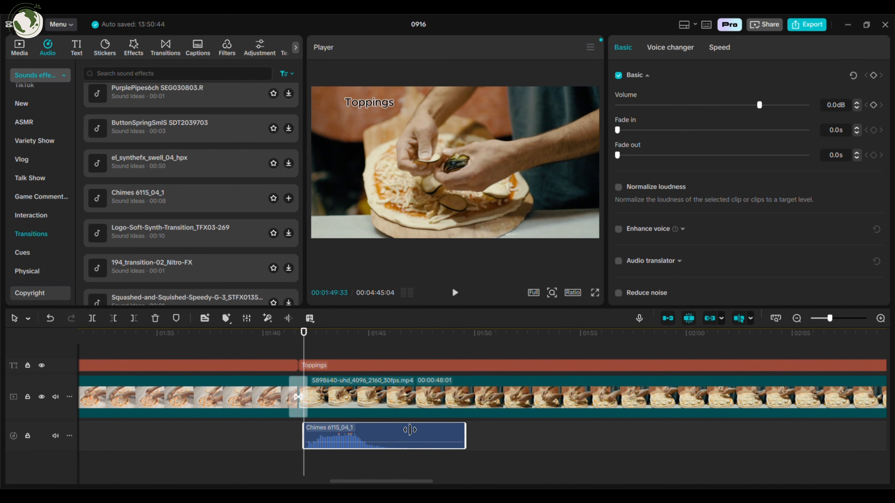
Step: Trim the chime clip shorter and lower its volume to -2.1 dB
left_click_drag(427, 429, 393, 429)
scroll(393, 429, "down", 1)
left_click_drag(759, 105, 738, 105)
scroll(367, 453, "down", 1)
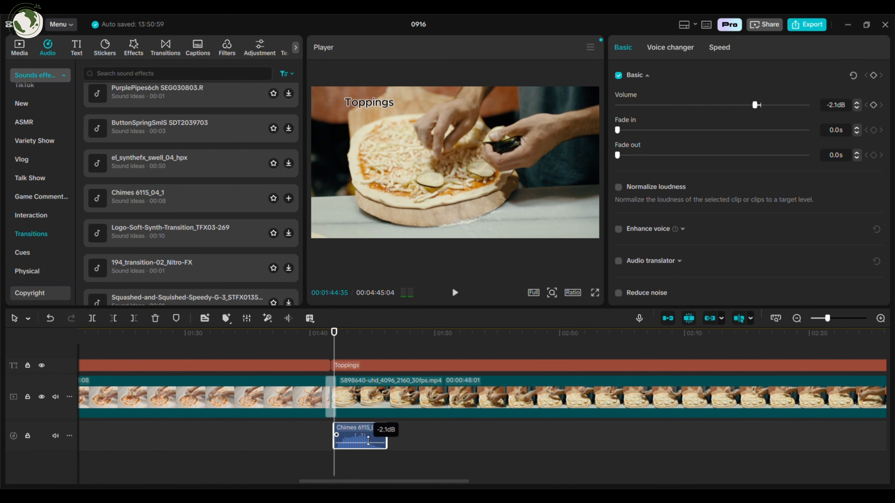
scroll(376, 444, "down", 4)
Step: Copy the chime sound and paste copies at several other clip transitions along the timeline
key("ctrl+c")
key("ctrl+v")
left_click(459, 432)
key("ctrl+v")
left_click(250, 429)
key("ctrl+v")
left_click(210, 427)
key("ctrl+v")
Step: Paste one more chime copy and nudge two chime clips slightly left to line up with the clip transitions
key("ctrl+v")
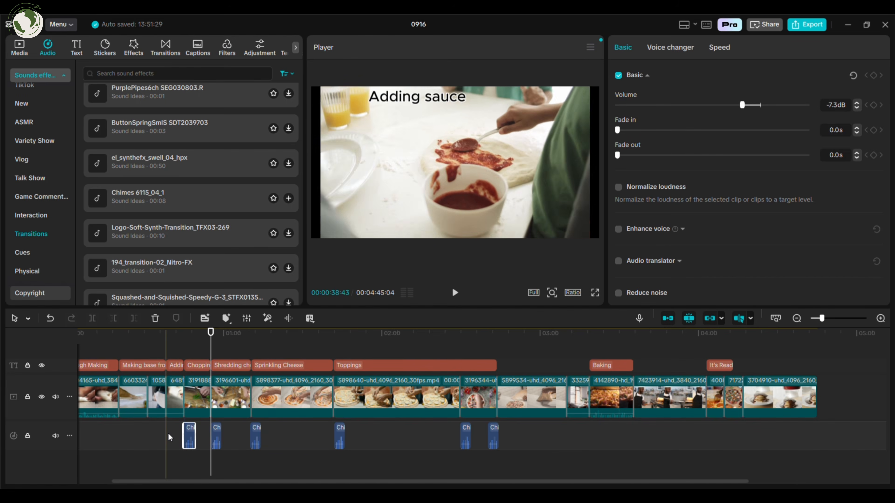
key("ctrl+v")
scroll(169, 434, "left", 2)
scroll(203, 412, "up", 4)
left_click(269, 461)
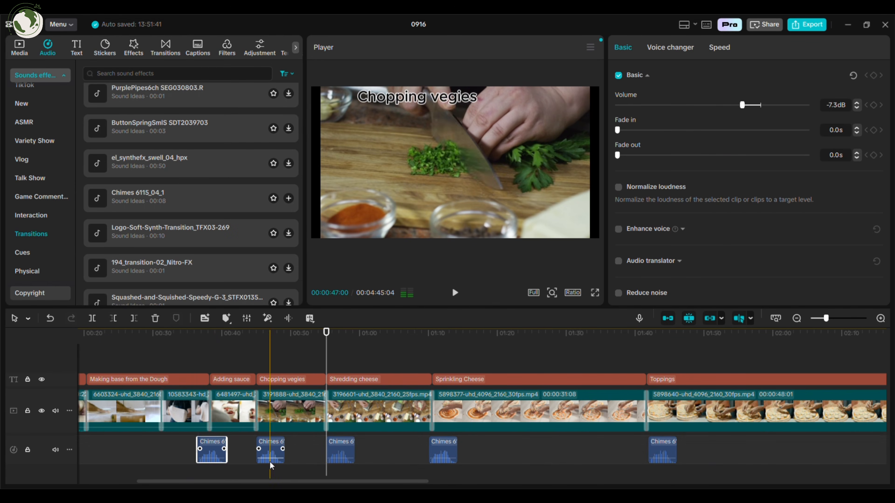
left_click_drag(342, 454, 329, 453)
left_click_drag(445, 455, 436, 455)
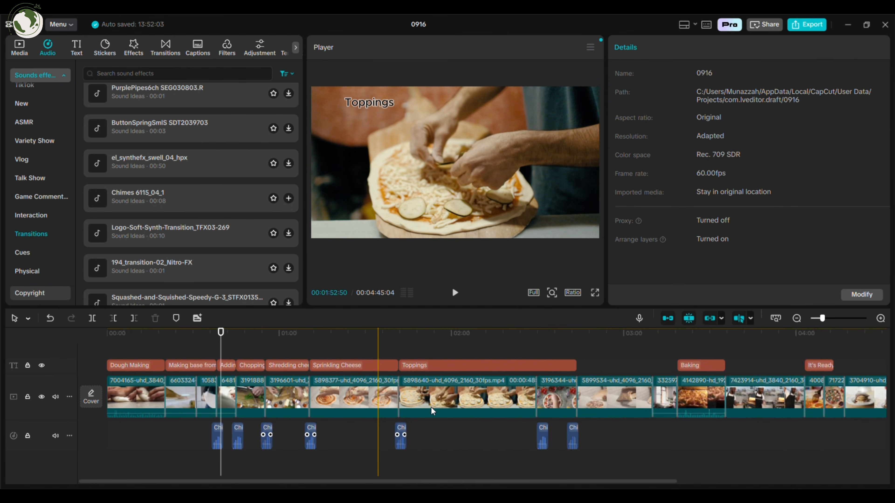
Step: Record a short voiceover clip with the microphone at the playhead
scroll(430, 408, "down", 3)
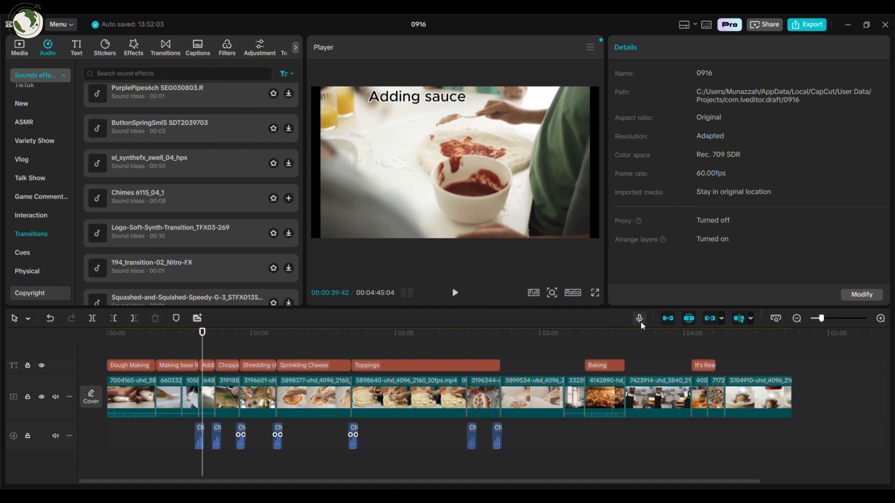
left_click(639, 318)
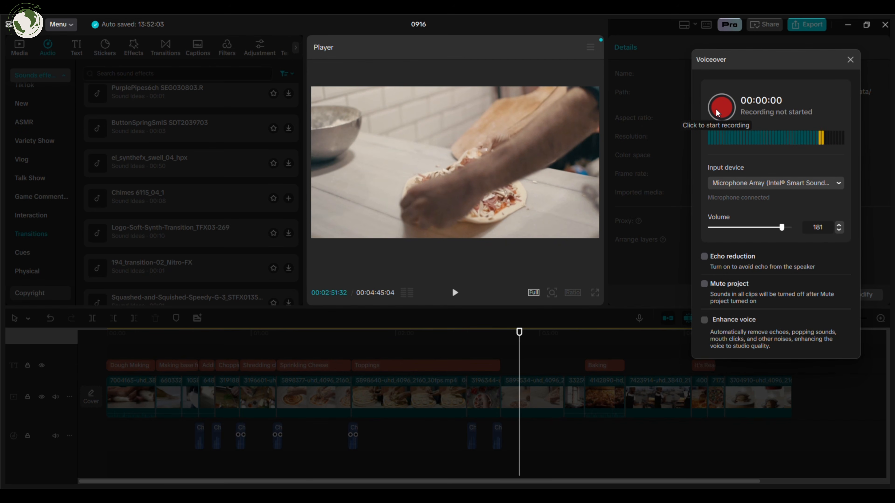
left_click(716, 109)
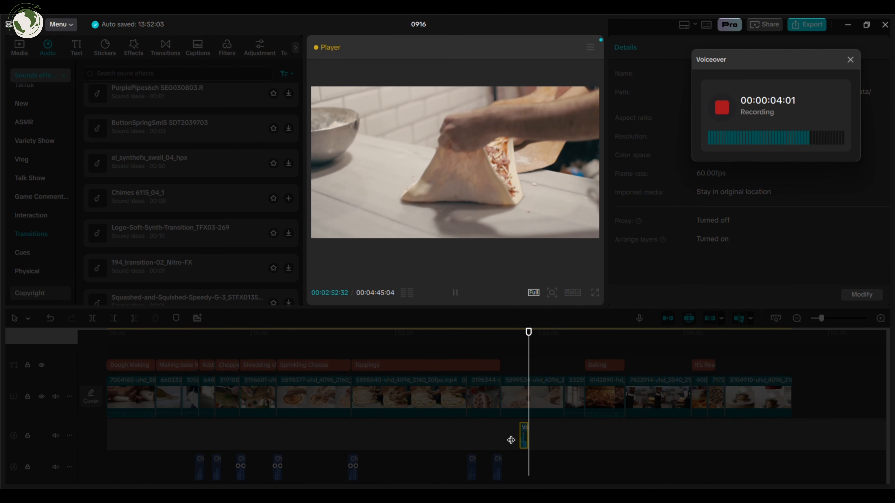
left_click(851, 60)
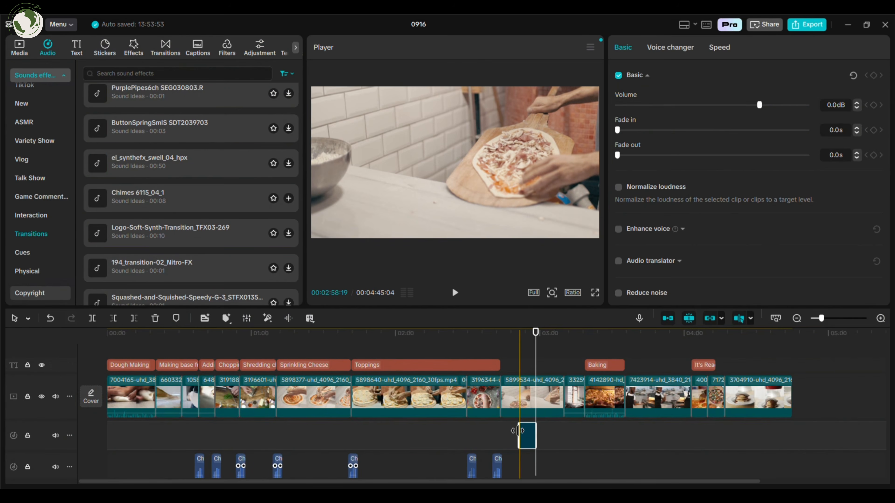
scroll(531, 455, "up", 3, "ctrl")
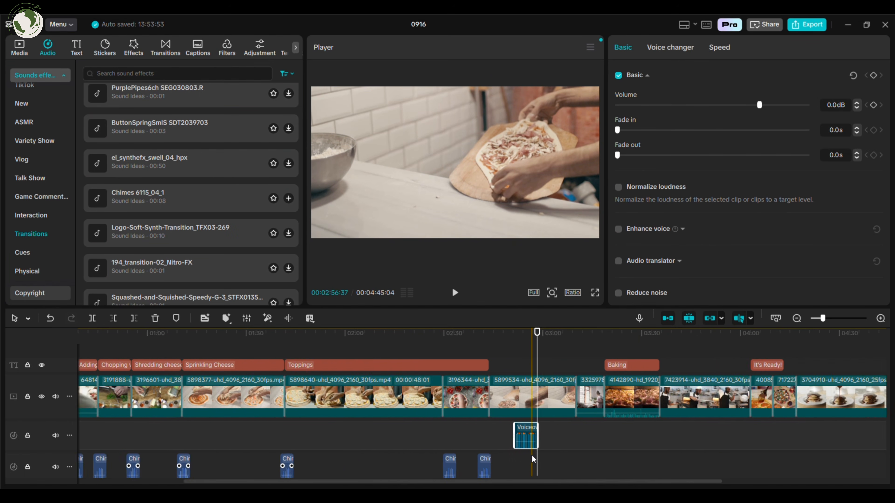
scroll(525, 459, "down", 3, "ctrl")
scroll(525, 459, "down", 2)
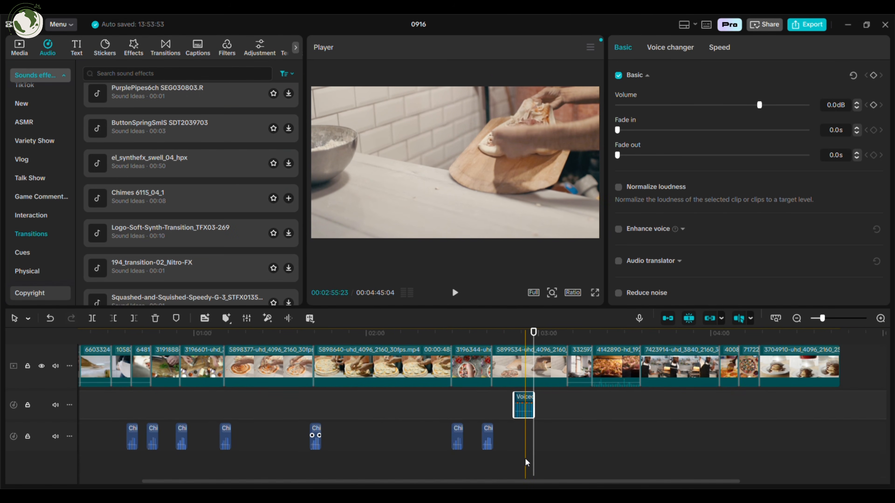
left_click(535, 451)
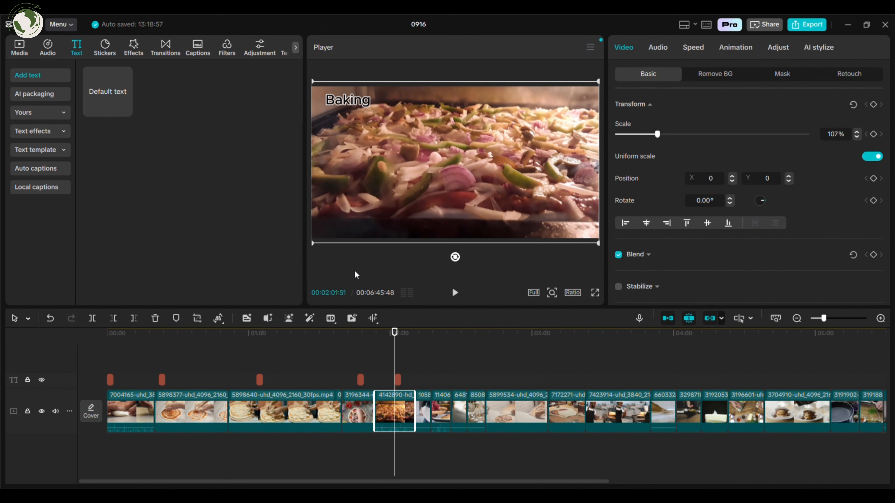
Step: Move the dough-tossing clip to sit right after the first dough-making clip
left_click(458, 374)
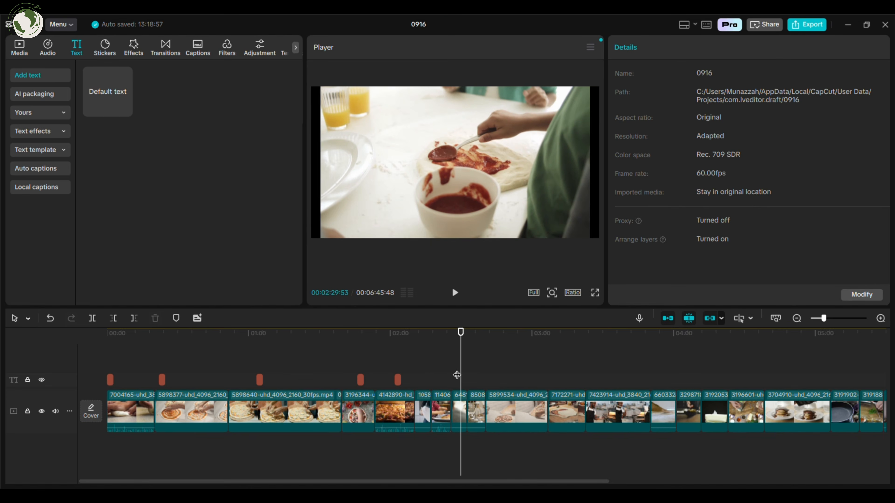
left_click(422, 367)
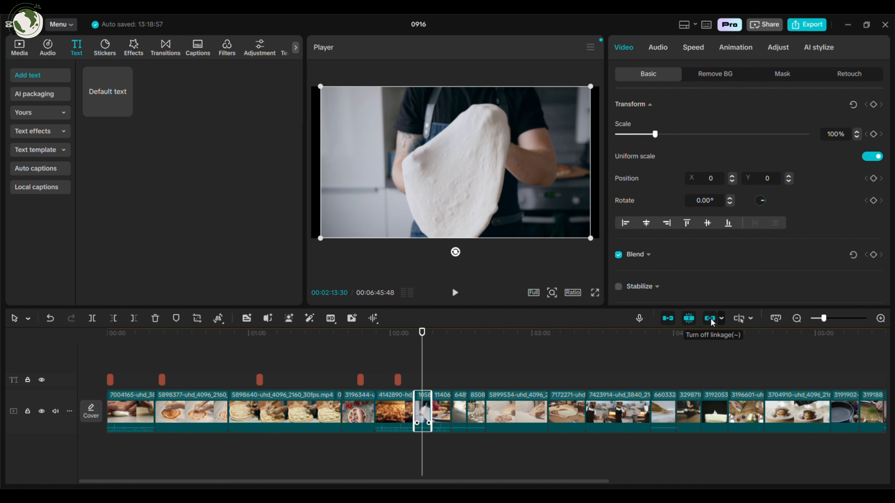
left_click_drag(389, 412, 299, 403)
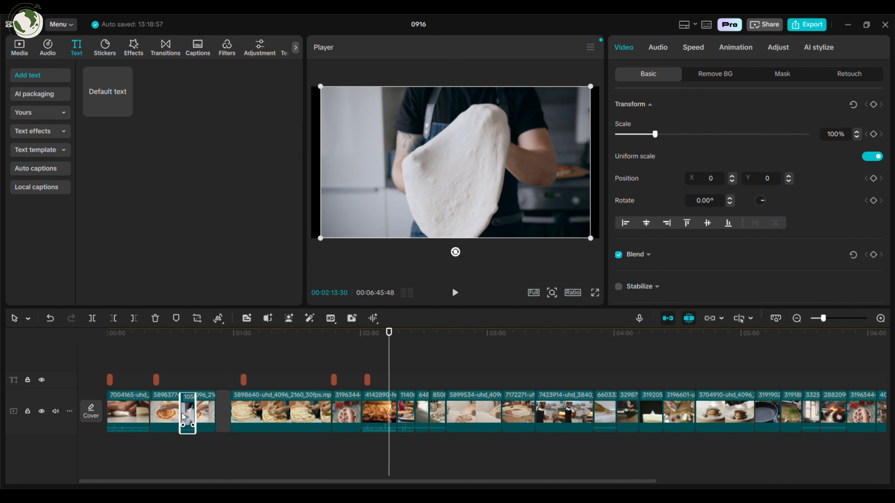
left_click_drag(163, 417, 163, 415)
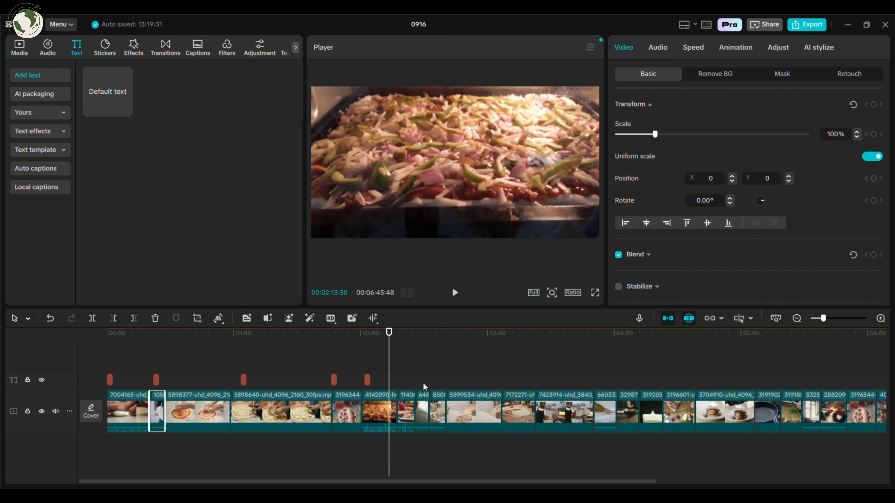
left_click(51, 319)
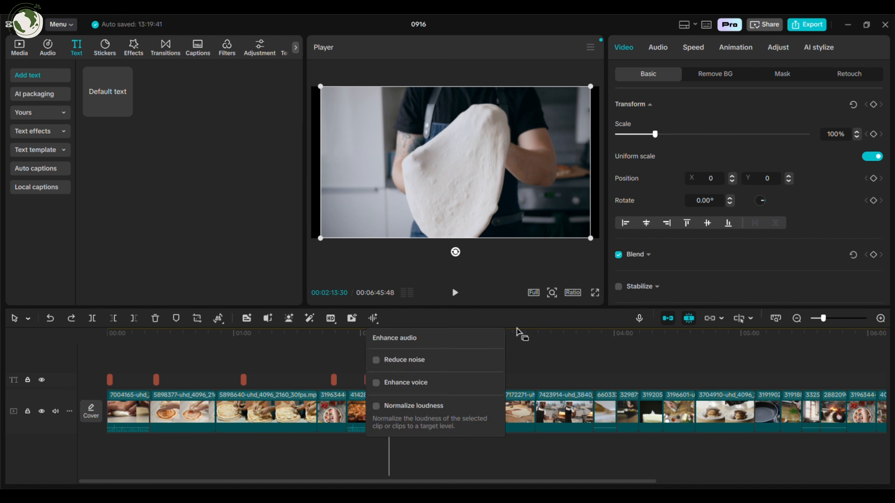
left_click_drag(391, 416, 147, 415)
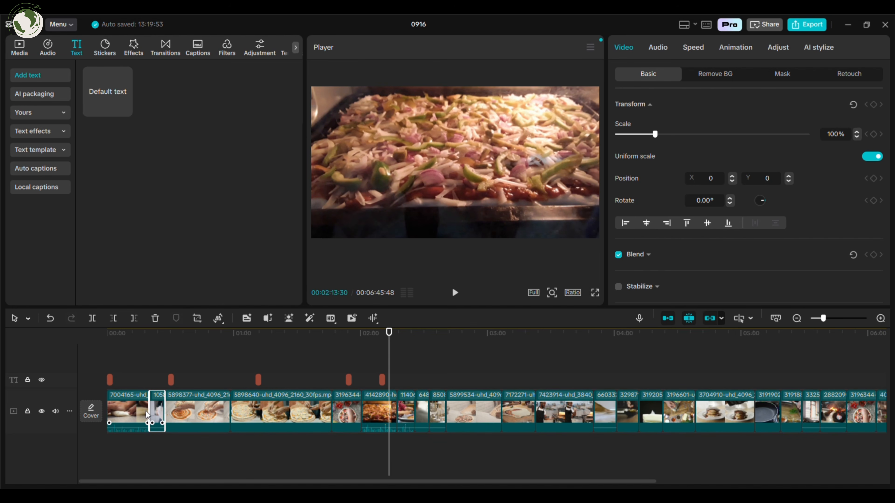
Step: Shift the toppings clip earlier and trim the Cheese Sprinkling text to end at its clip boundary
left_click(255, 382)
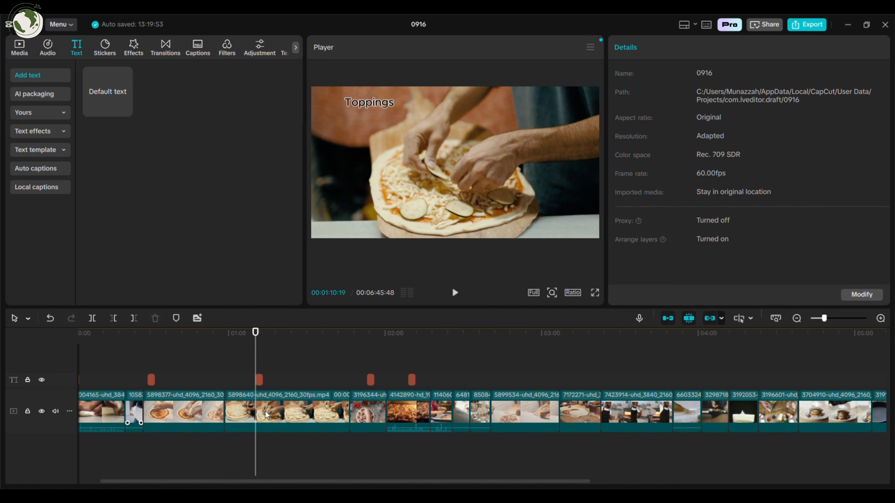
left_click_drag(296, 411, 237, 411)
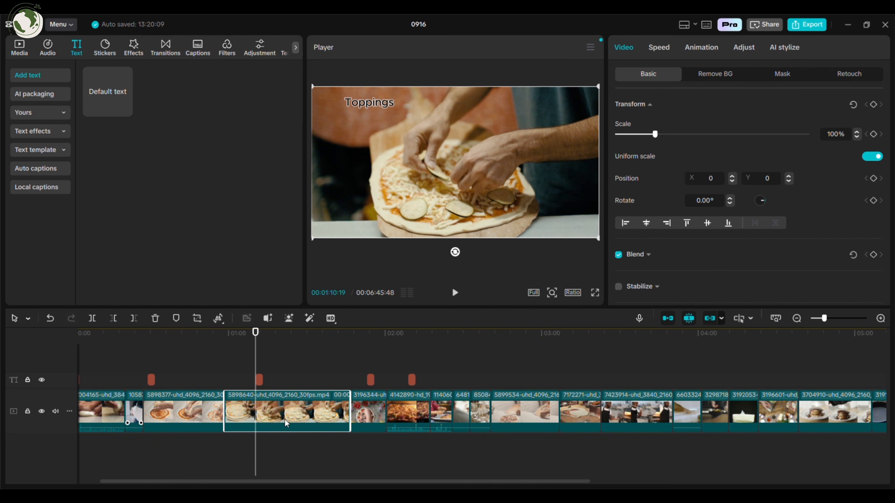
scroll(285, 420, "left", 2)
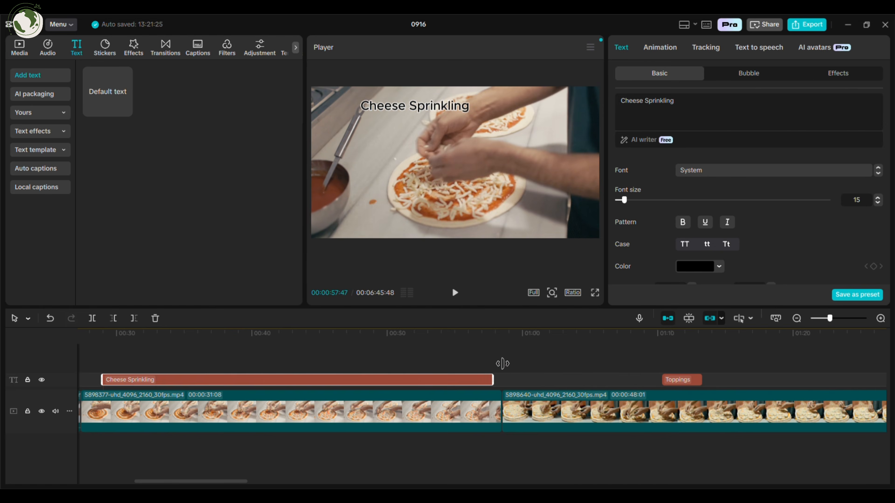
left_click_drag(509, 379, 466, 398)
left_click(689, 322)
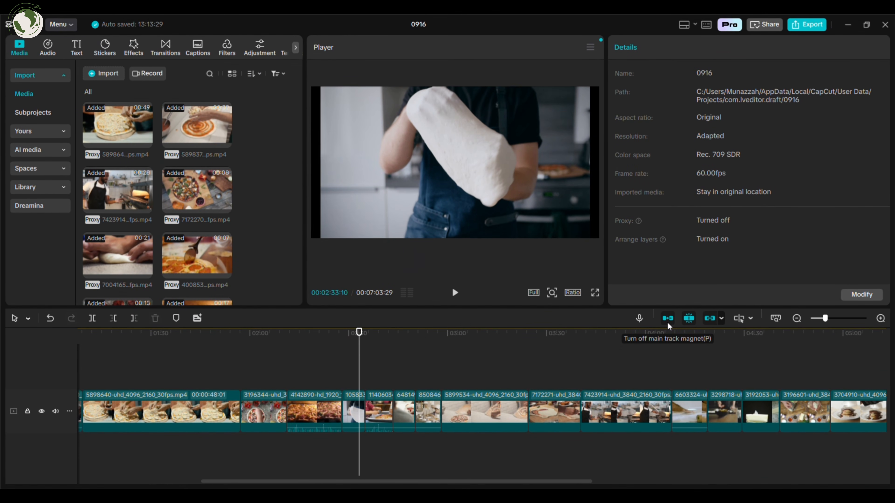
Step: Move the 5899534 pizza clip out of the main track and back in at an earlier position
left_click_drag(490, 409, 604, 366)
scroll(490, 432, "down", 2)
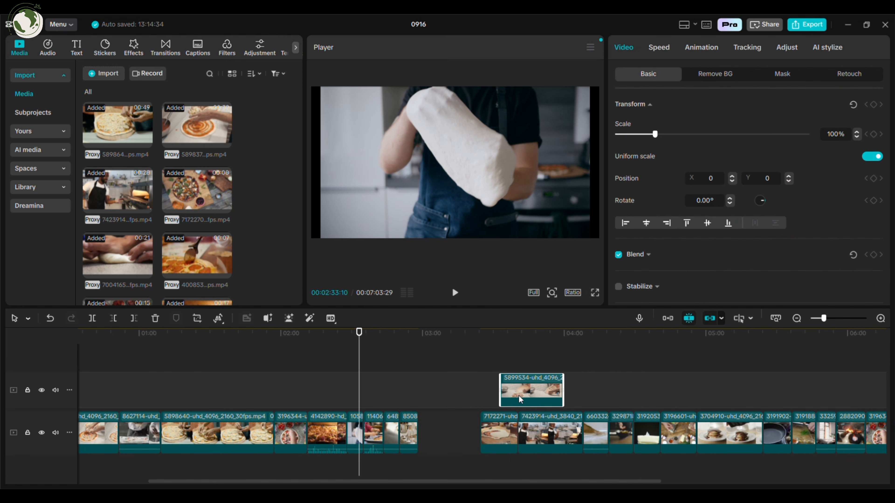
left_click_drag(550, 389, 466, 433)
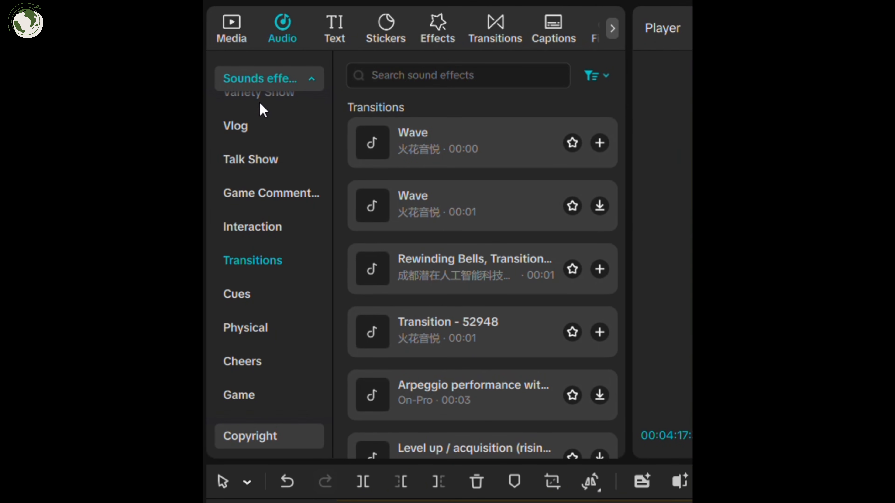
left_click(267, 78)
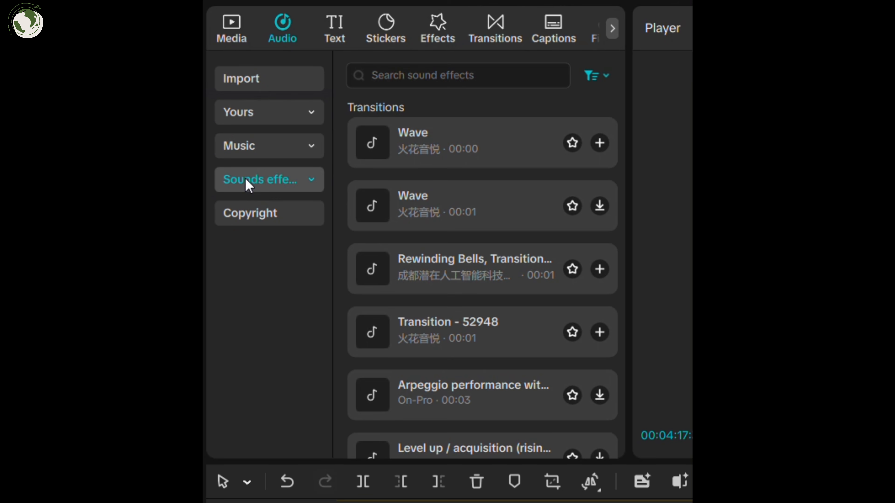
left_click(247, 151)
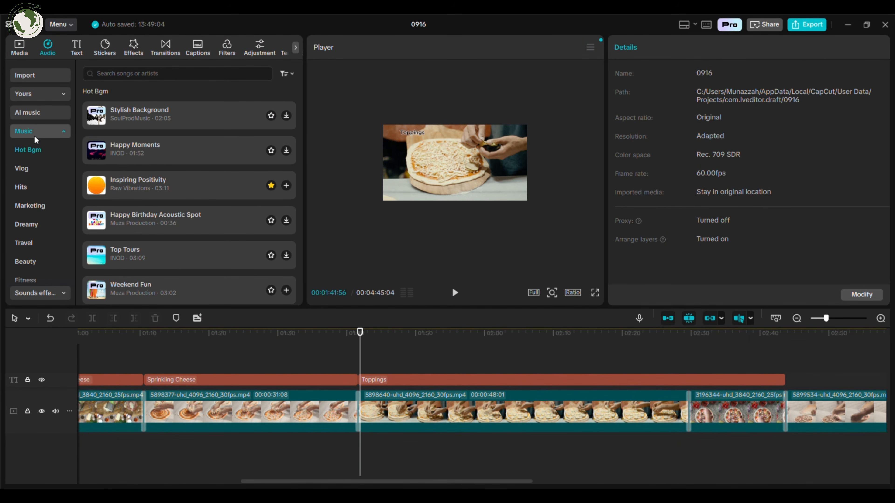
left_click(35, 137)
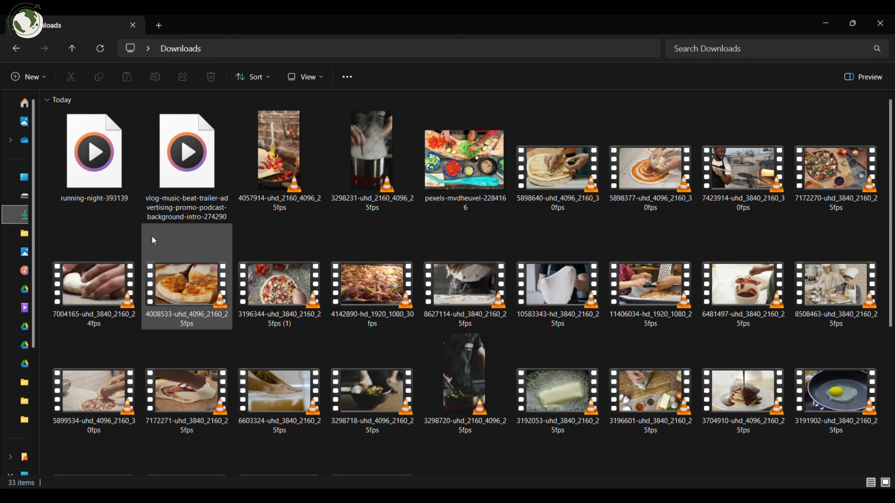
Step: Import the running-night-393139 music file from Downloads and place it on the audio track below the video
key("alt+Tab")
left_click_drag(290, 219, 226, 137)
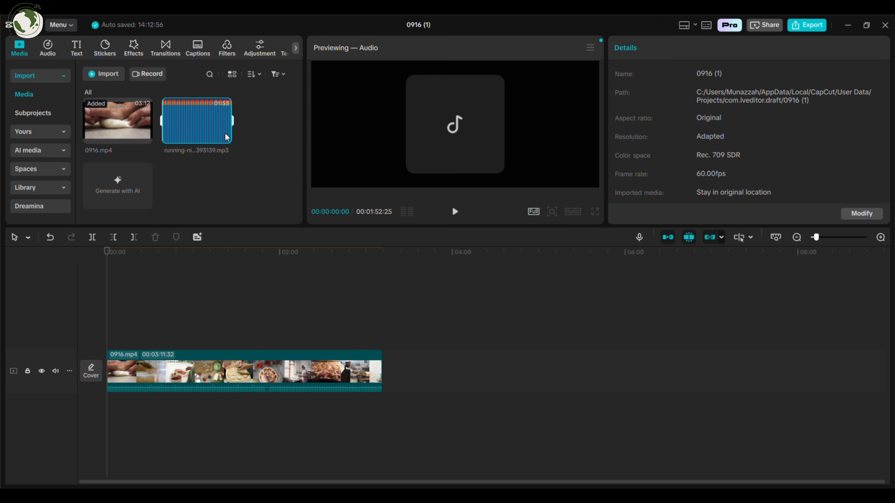
left_click(227, 137)
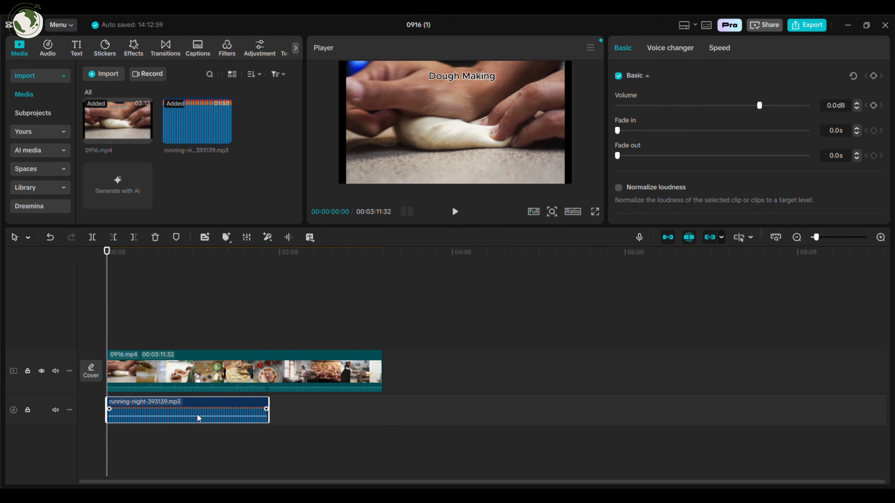
left_click_drag(196, 417, 231, 421)
key("space")
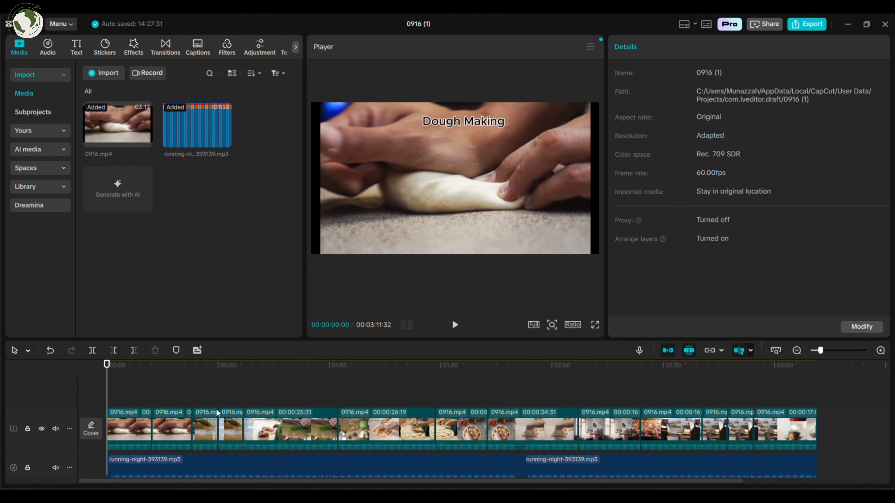
Step: Apply the Revol…ker 1 combo animation to the fifth 0916.mp4 clip
left_click(278, 422)
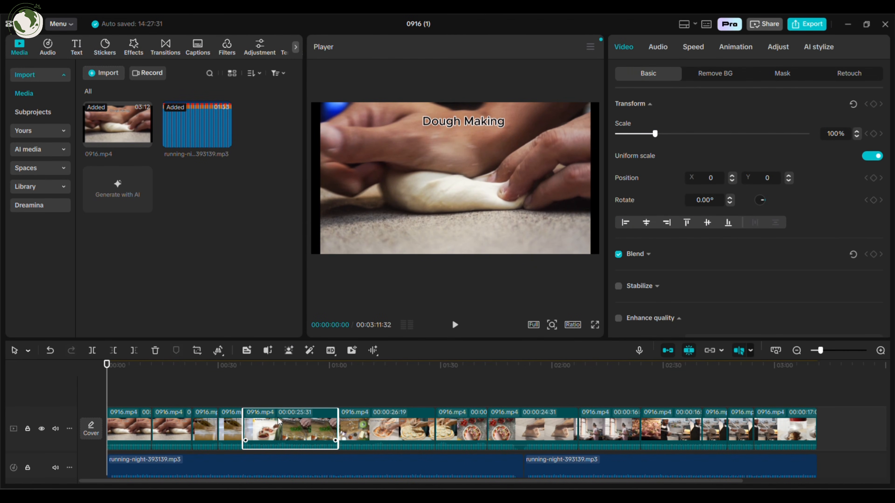
left_click(745, 49)
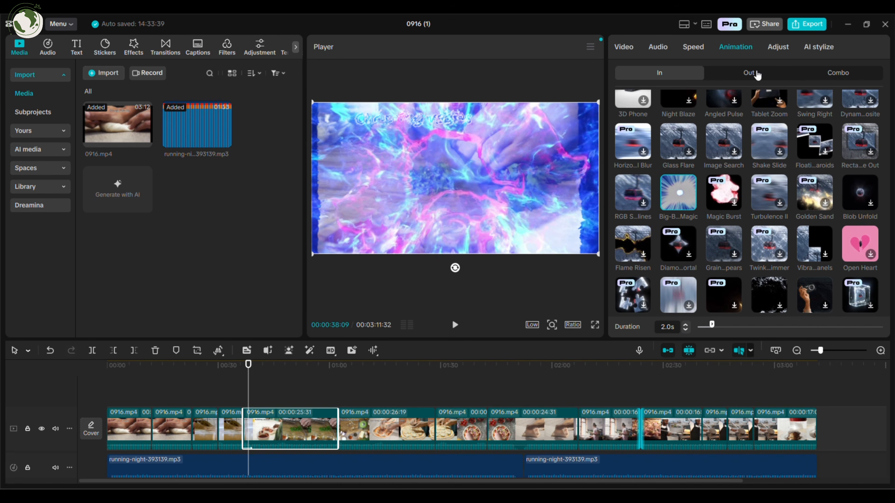
left_click(757, 75)
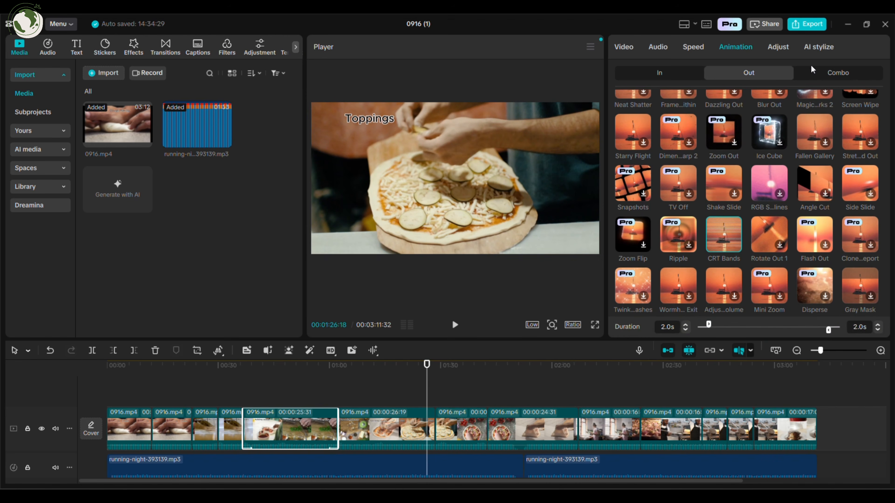
left_click(833, 74)
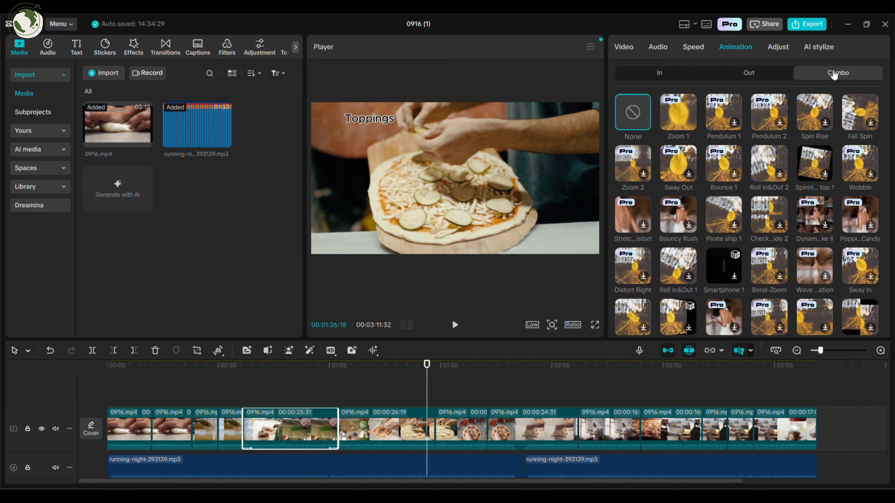
scroll(768, 124, "down", 10)
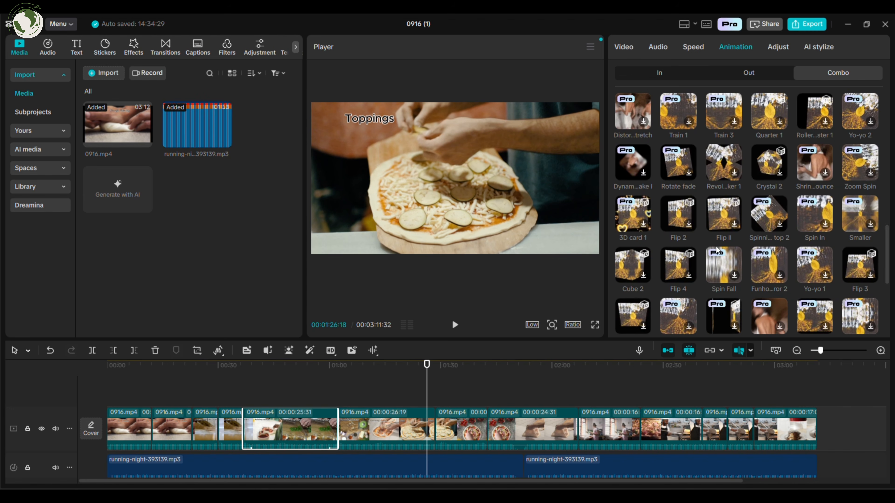
scroll(718, 251, "down", 4)
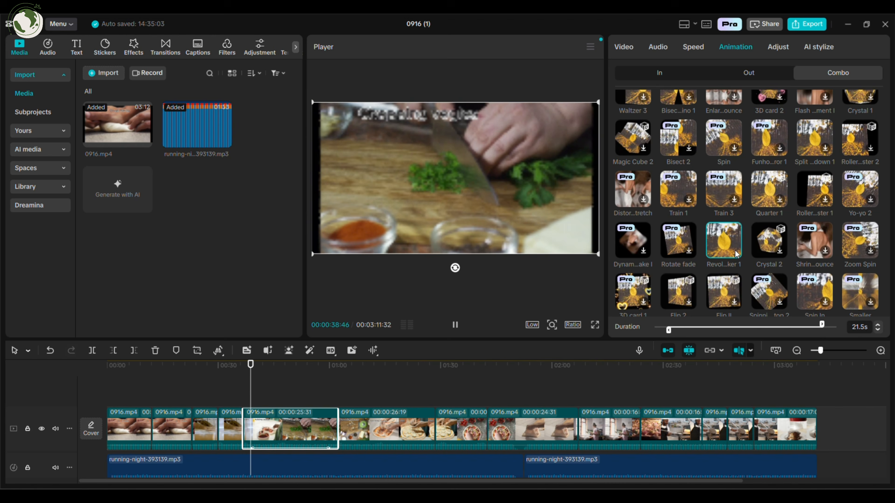
Step: Apply the same combo animation to the following clip
left_click(385, 420)
left_click(392, 393)
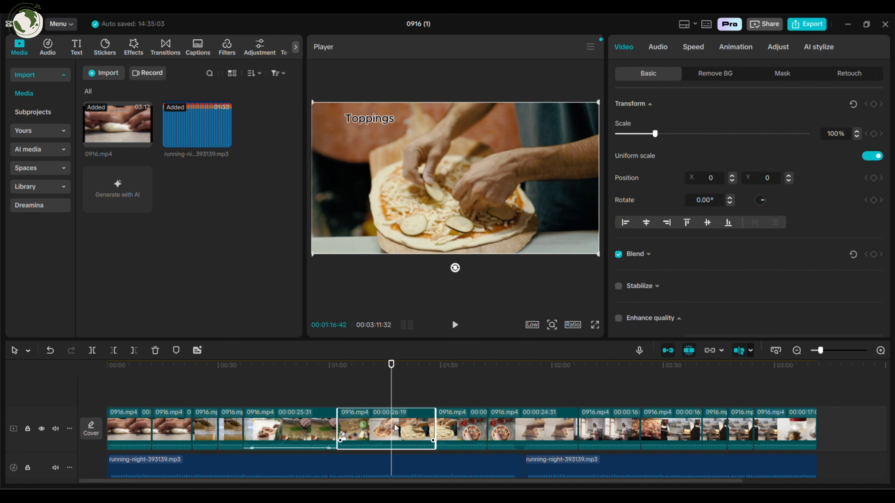
left_click(736, 46)
left_click(738, 253)
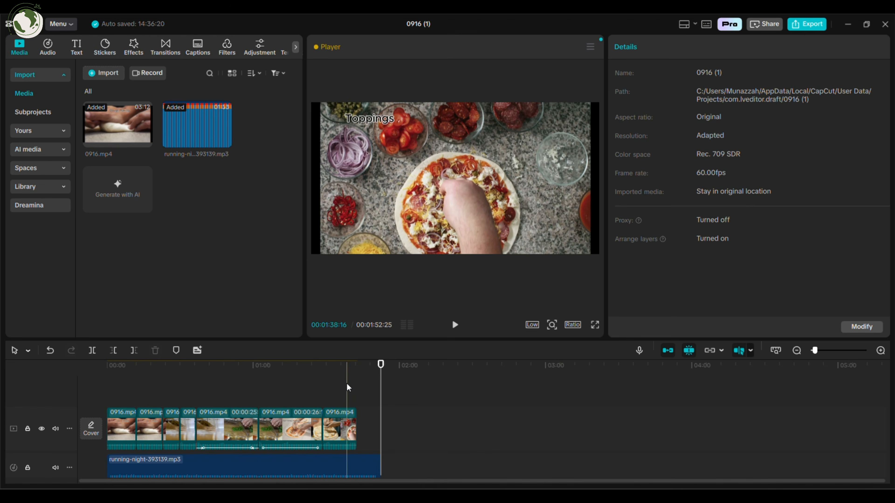
Step: Trim the music to end with the video and export the project as a 720P mp4
left_click_drag(381, 471, 357, 442)
left_click(807, 24)
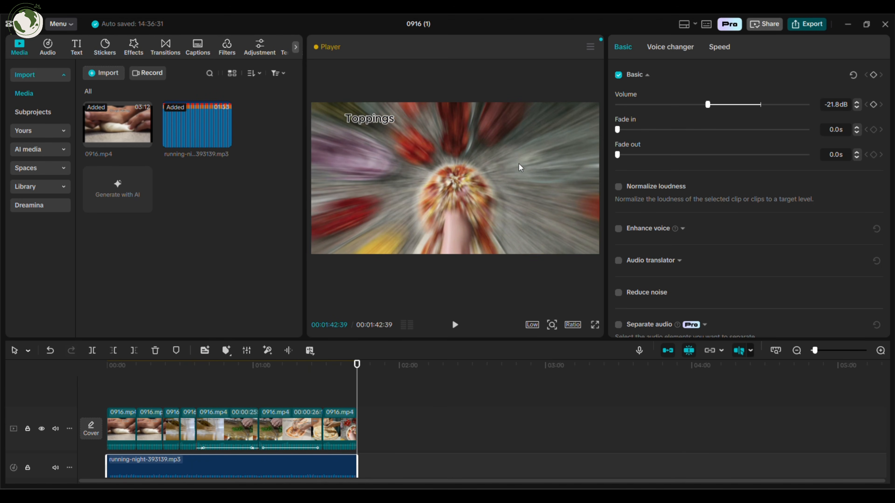
left_click(514, 288)
left_click(543, 304)
left_click(515, 429)
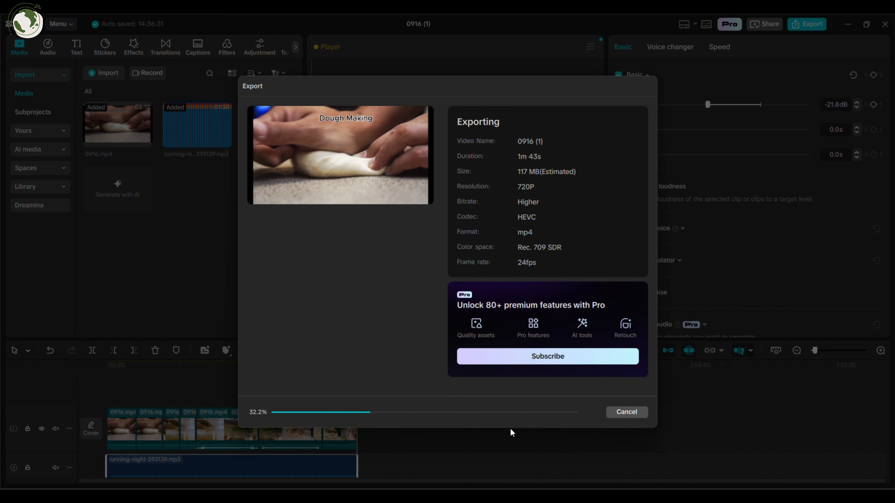